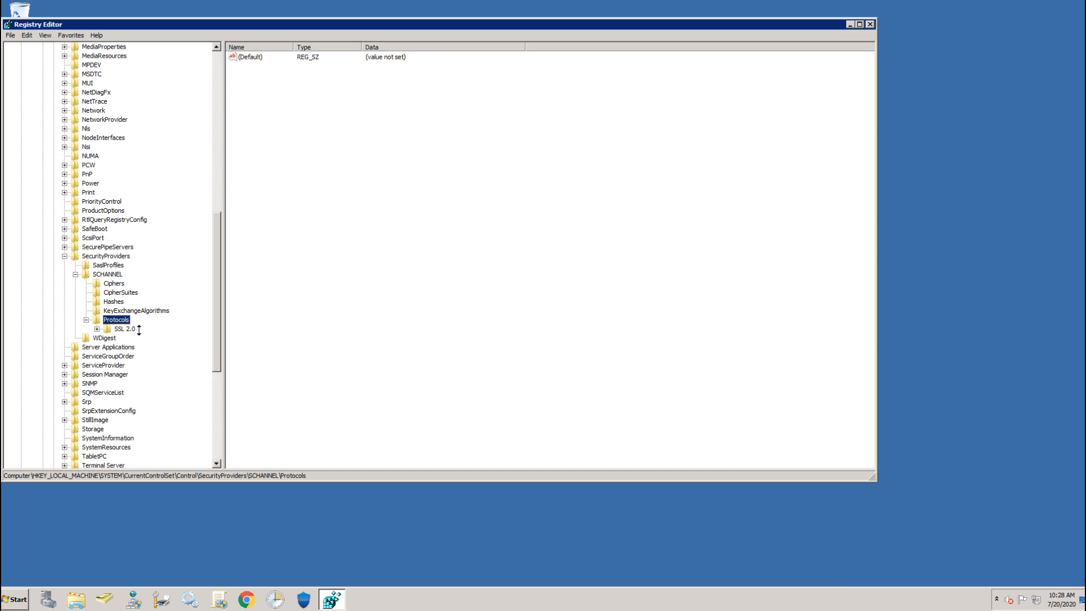
Create a subkey named TLS 1.1 under the SCHANNEL Protocols key.
right_click(115, 320)
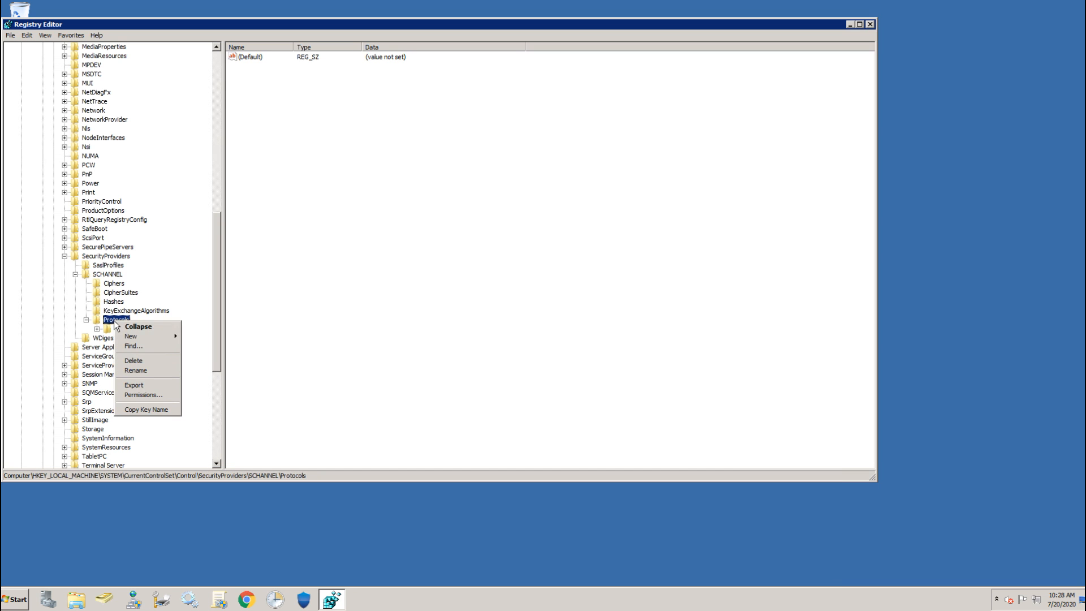
mouse_move(159, 341)
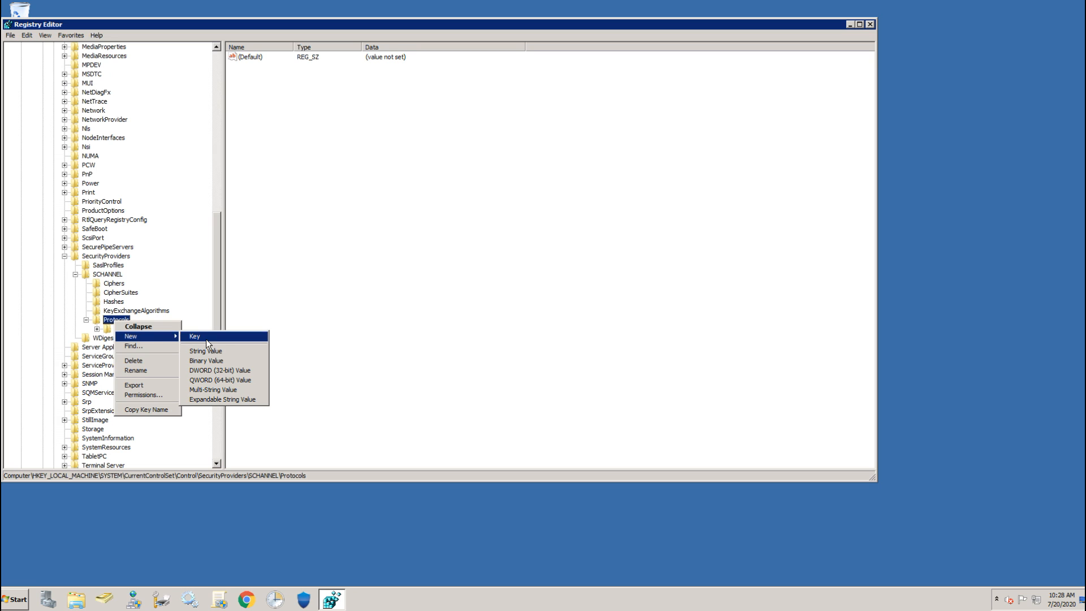
click(224, 338)
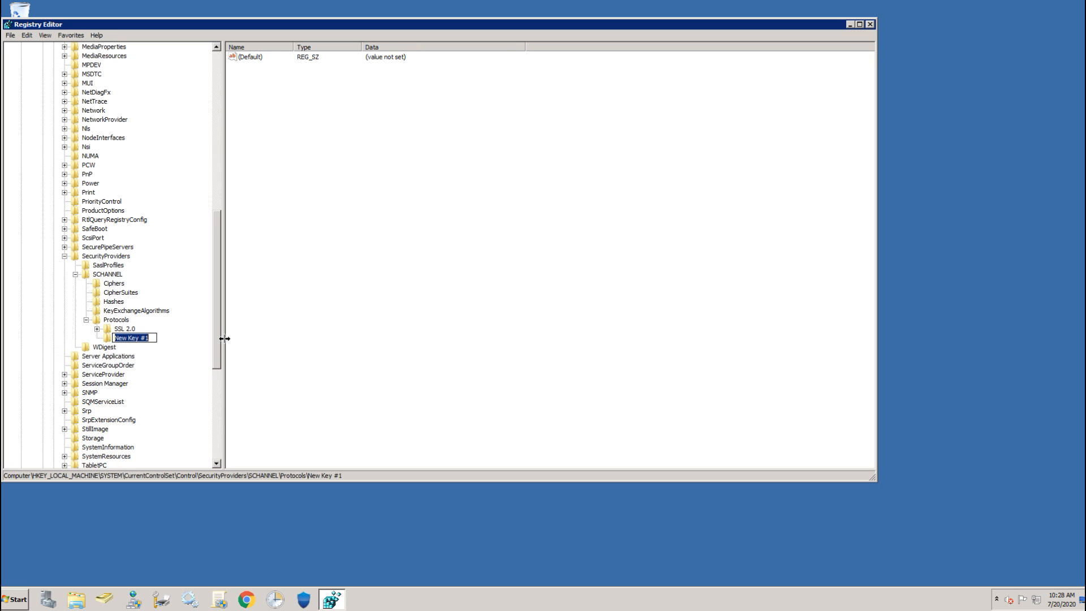
text(TLS 1.1)
Create a second subkey named TLS 1.2 under the Protocols key.
click(124, 320)
right_click(124, 320)
click(205, 338)
text(TLS 1.1)
key(BackSpace)
text(2)
key(Return)
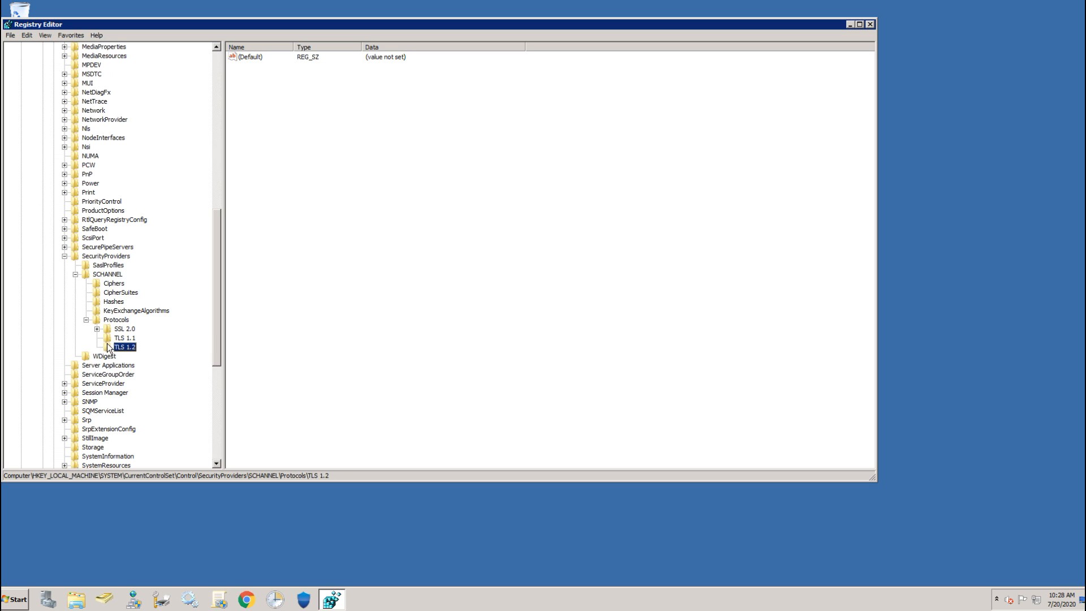
Create two subkeys named Client and Server under the TLS 1.1 key.
click(125, 338)
right_click(125, 339)
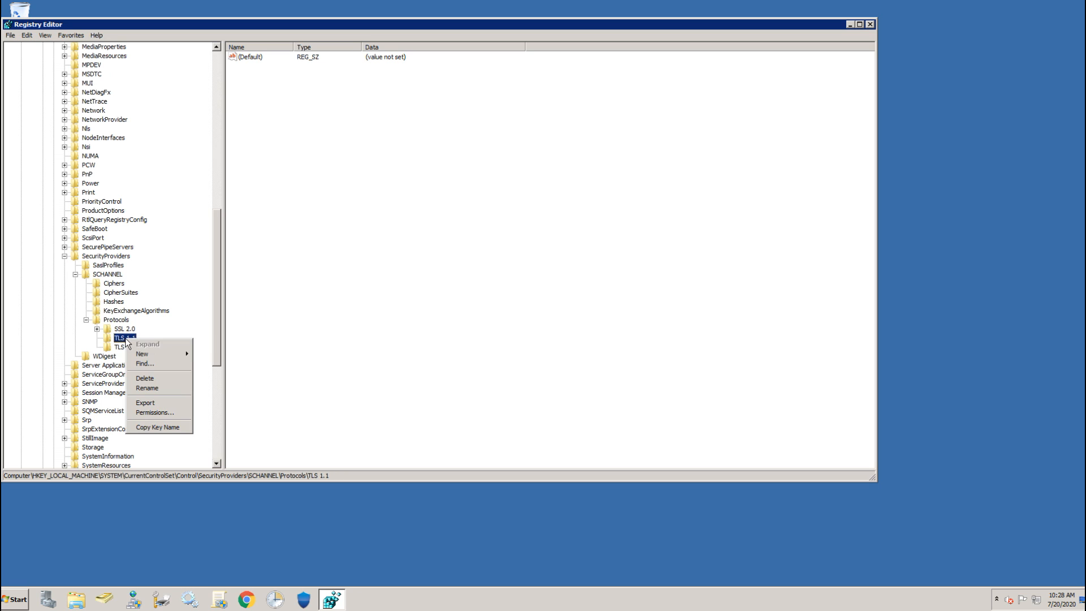
mouse_move(185, 354)
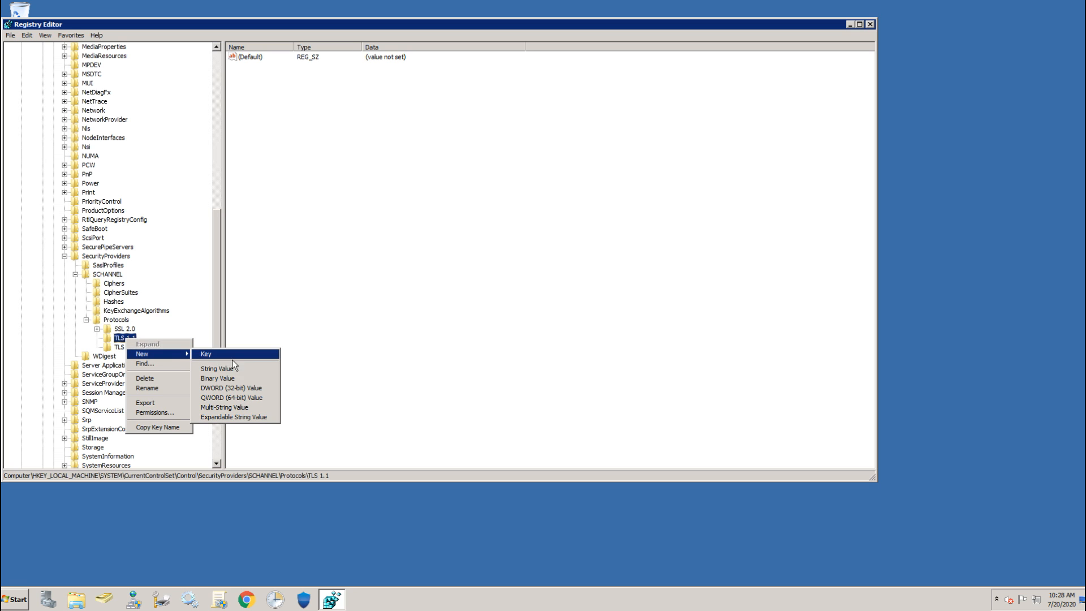
click(251, 357)
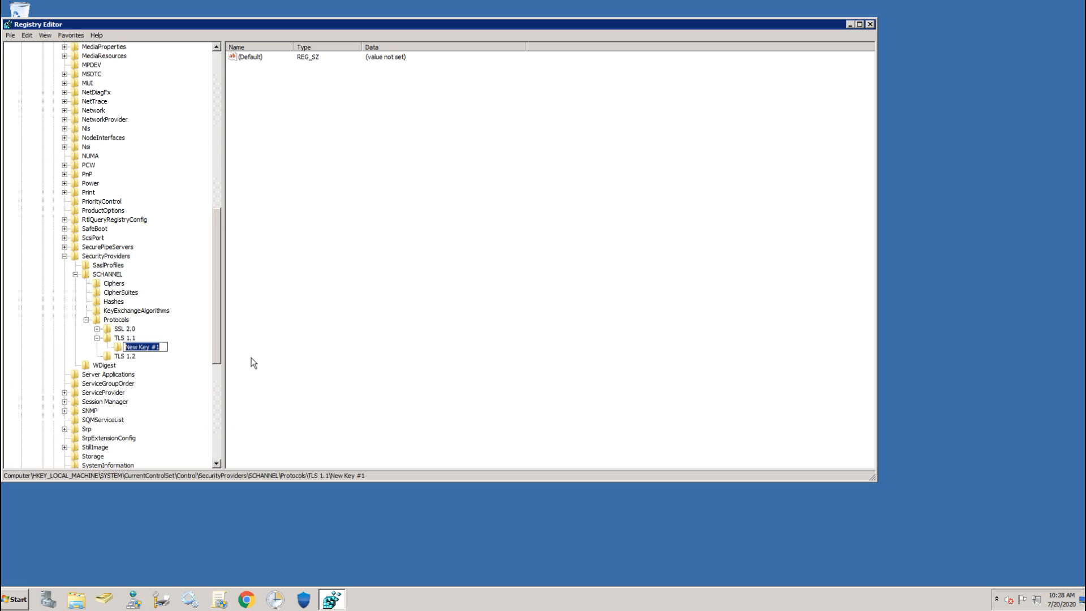
text(Client)
key(Return)
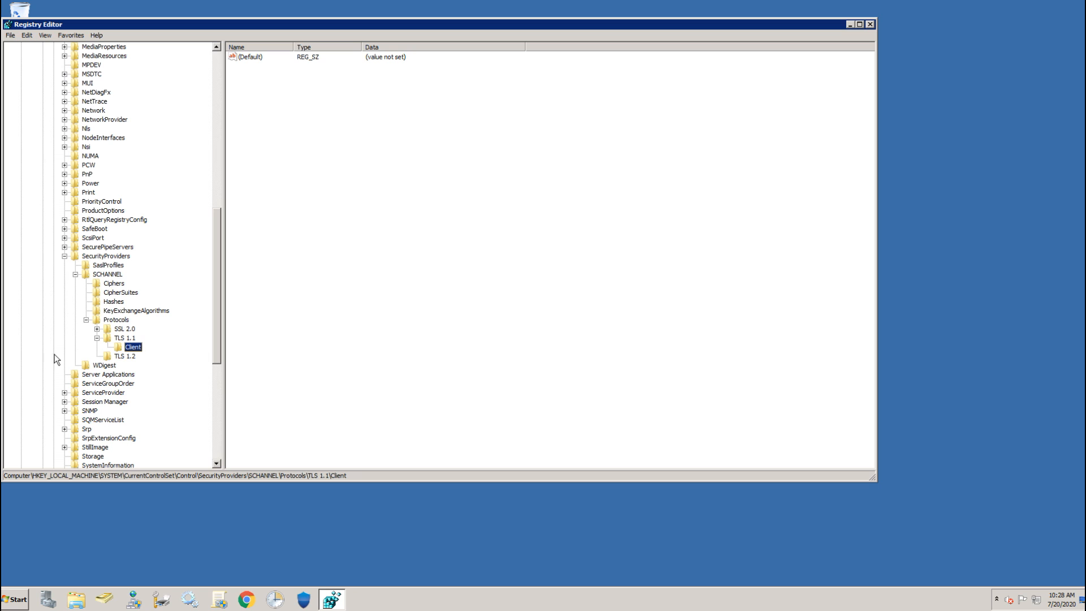
right_click(134, 339)
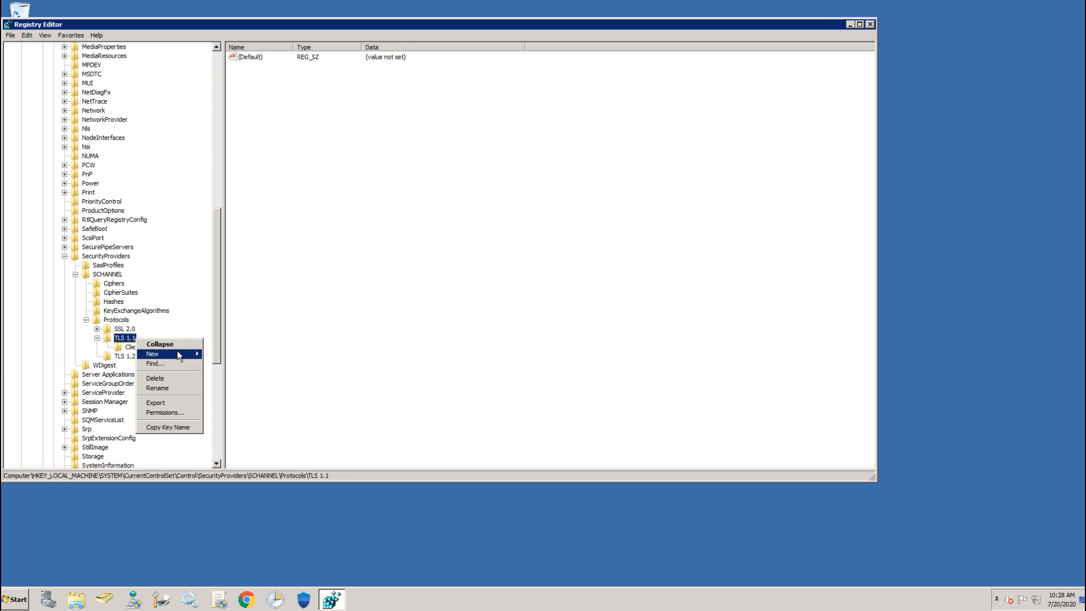
click(209, 354)
text(Server)
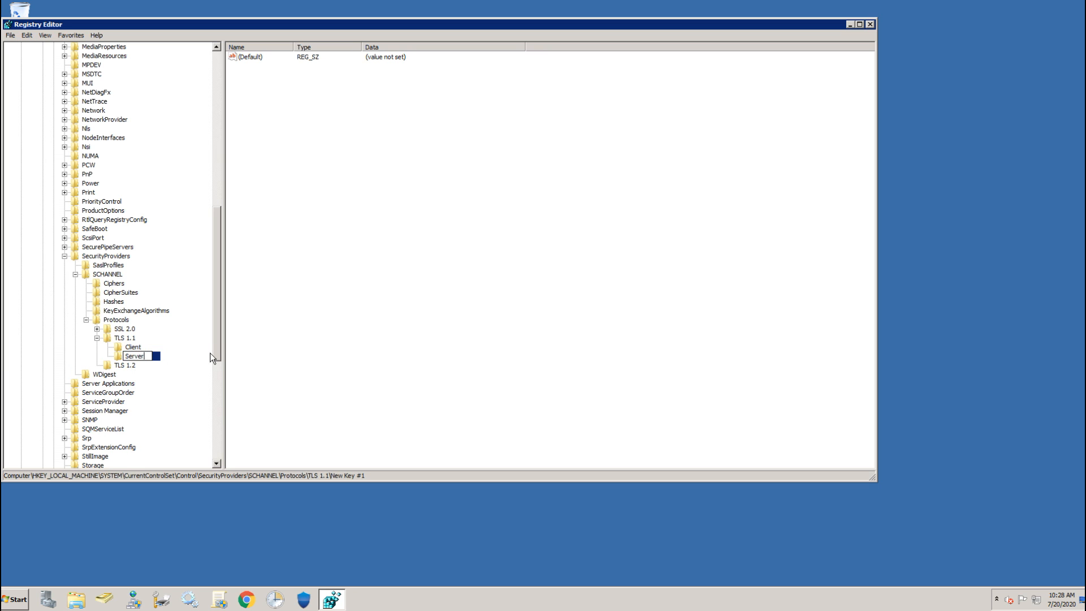
key(Return)
Create two subkeys named Client and Server under the TLS 1.2 key.
right_click(127, 365)
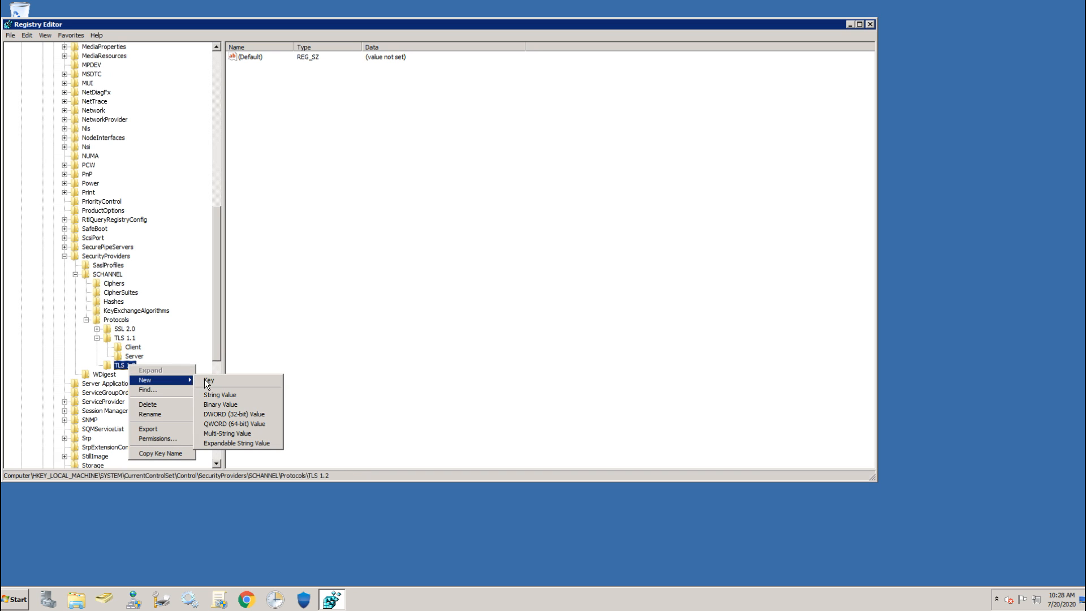
click(204, 379)
text(Client)
key(Return)
right_click(122, 367)
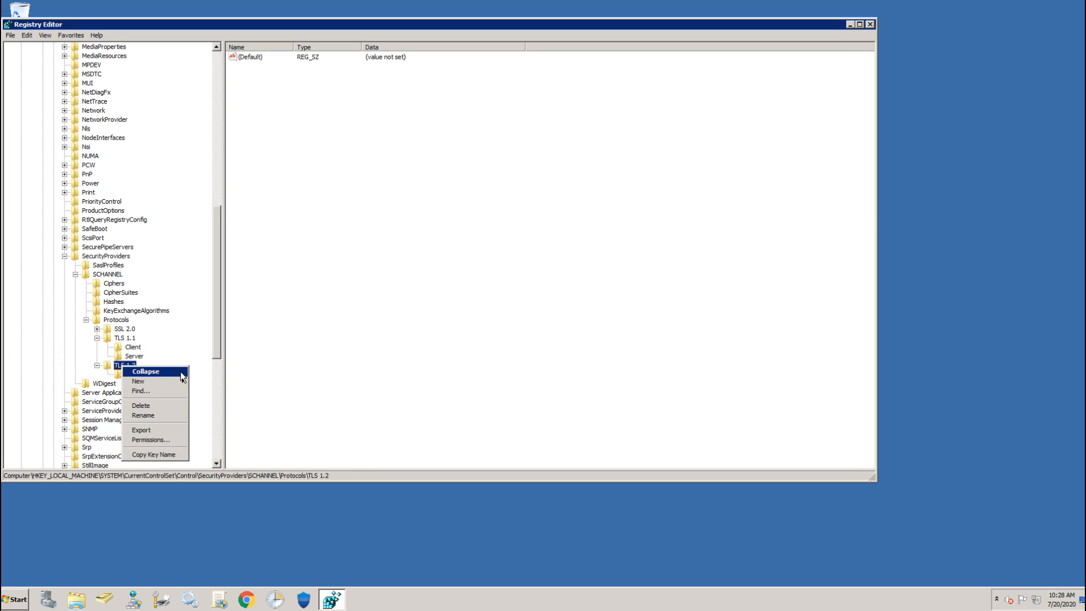
click(200, 379)
key(BackSpace)
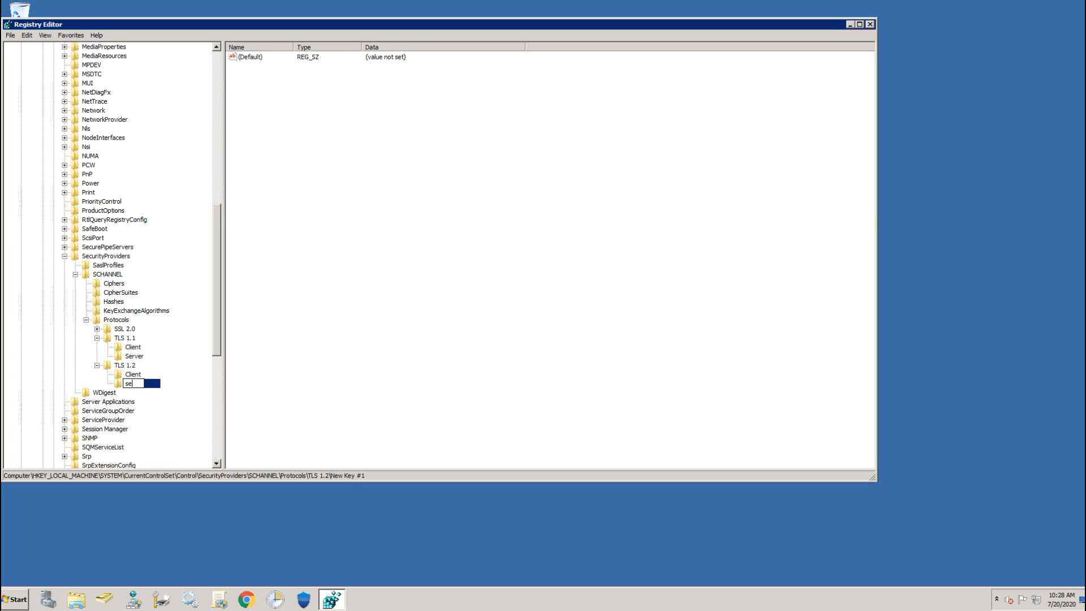
text(Server)
key(Return)
Add a DWORD (32-bit) value named DisabledByDefault to the TLS 1.1 Client key and set its data to 0.
click(137, 349)
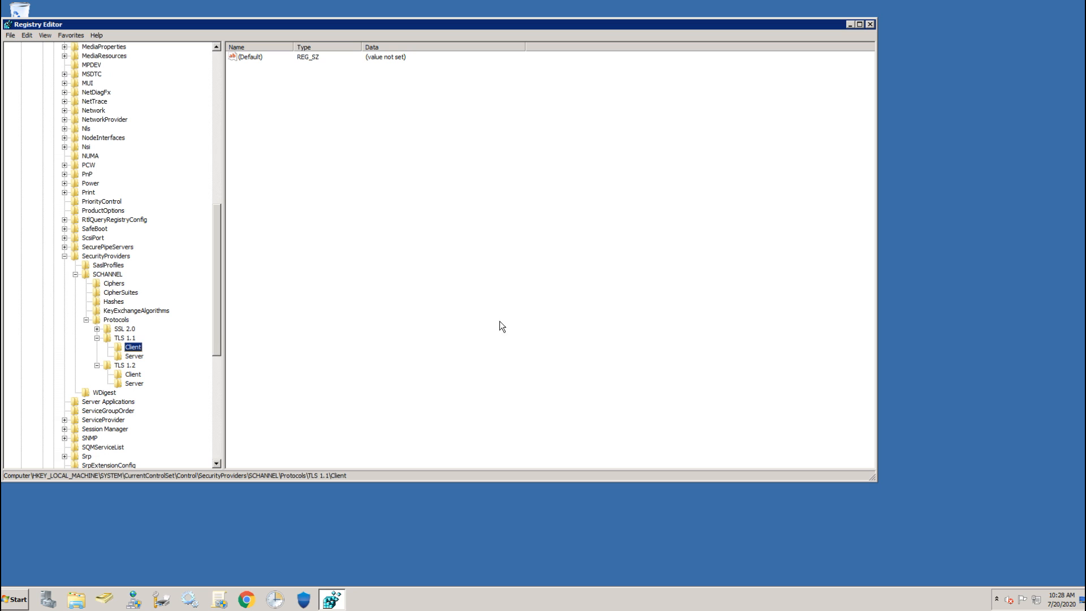
right_click(413, 337)
mouse_move(413, 338)
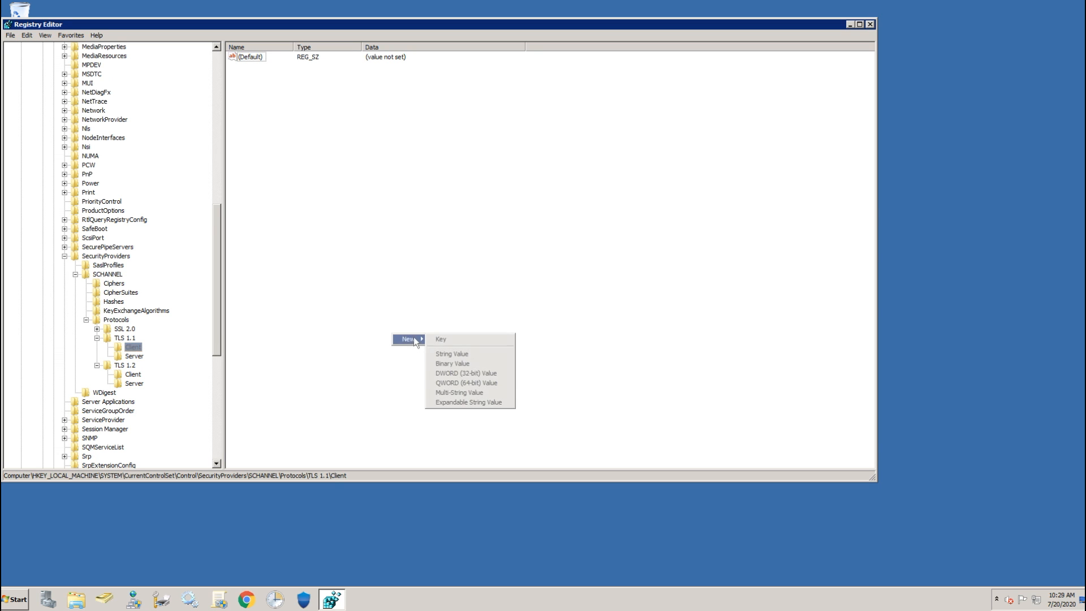
click(486, 374)
text(DisabledByDefault)
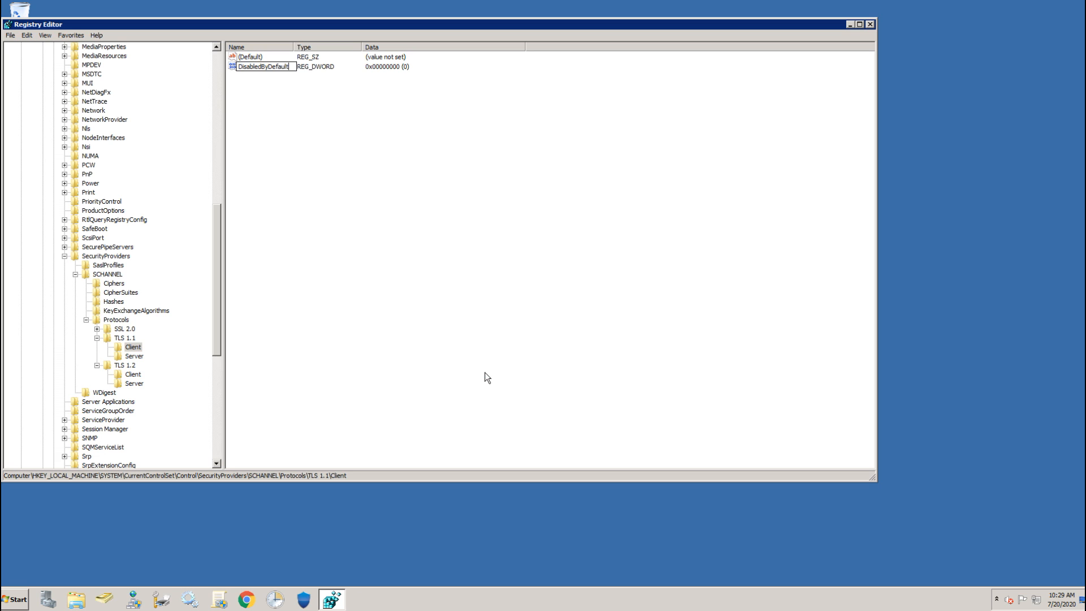
key(Return)
key(Return)
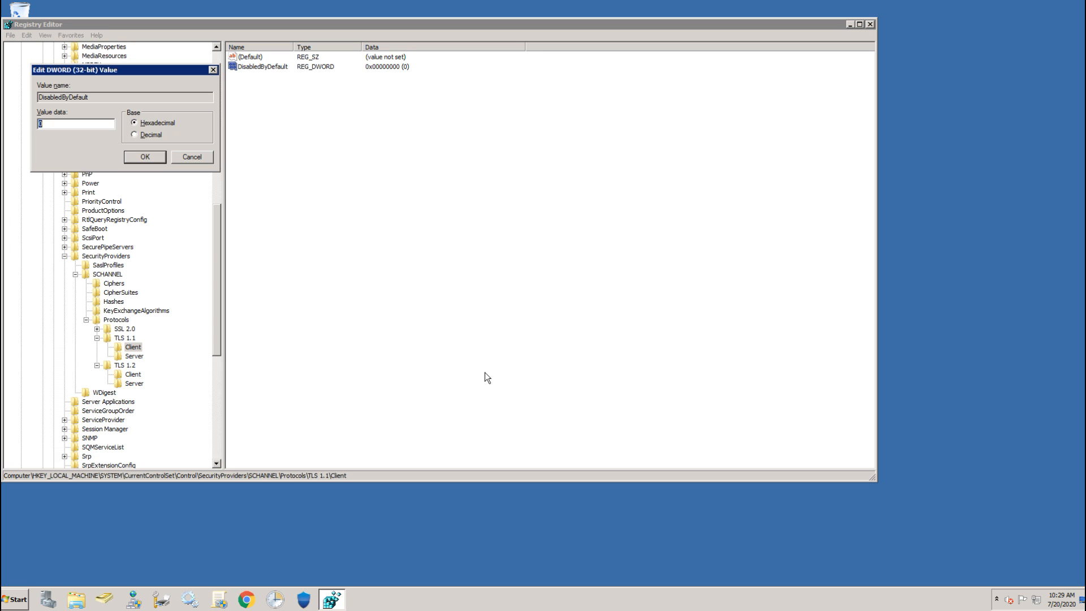
text(0)
key(Return)
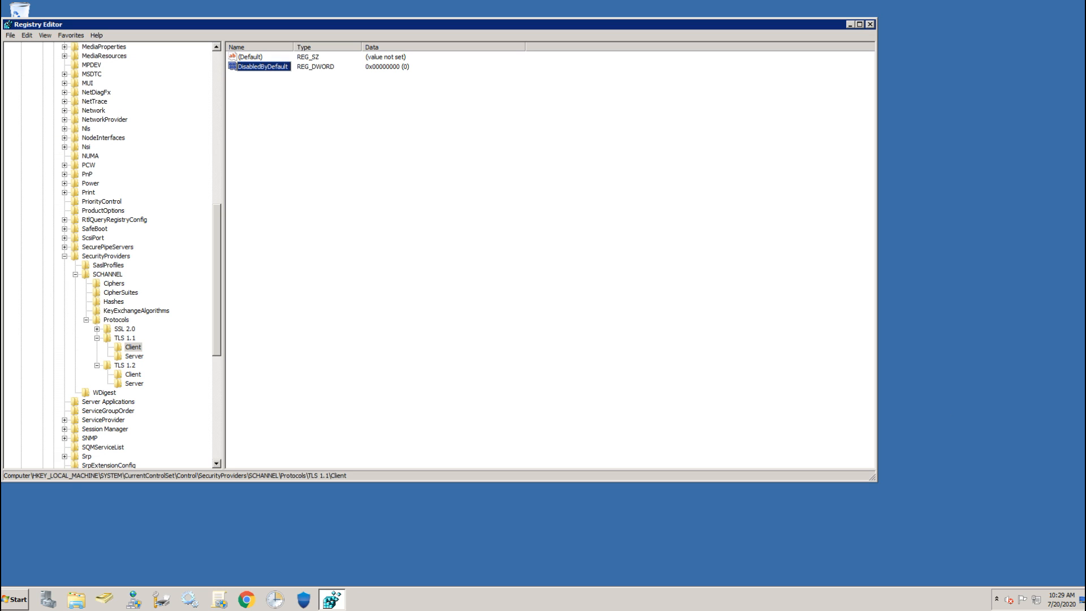
Add a DWORD (32-bit) value named Enabled to the TLS 1.1 Client key and set its data to 1.
right_click(375, 264)
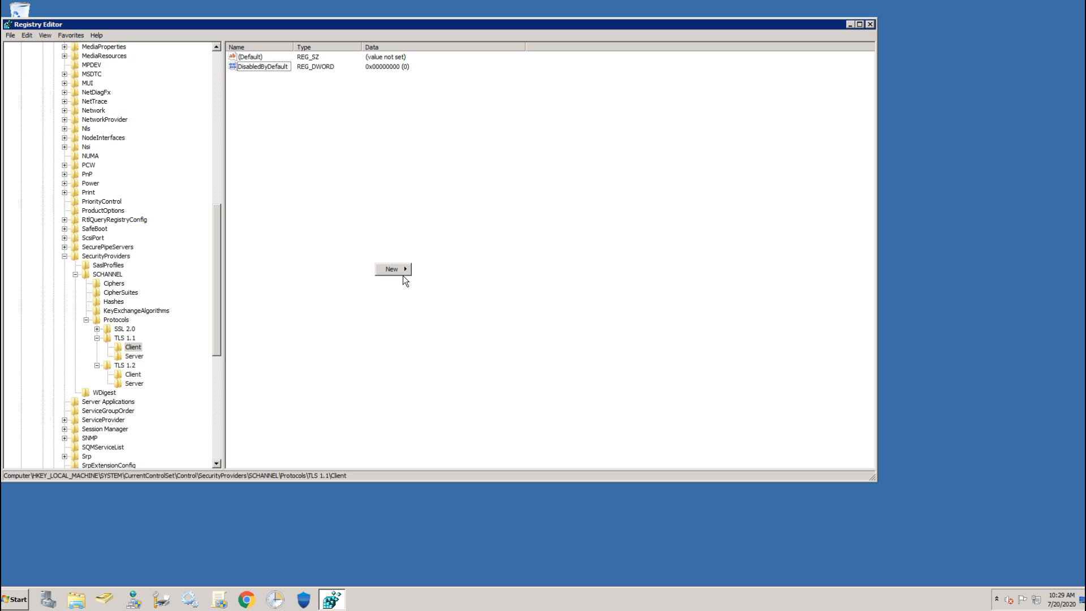
mouse_move(402, 271)
click(466, 303)
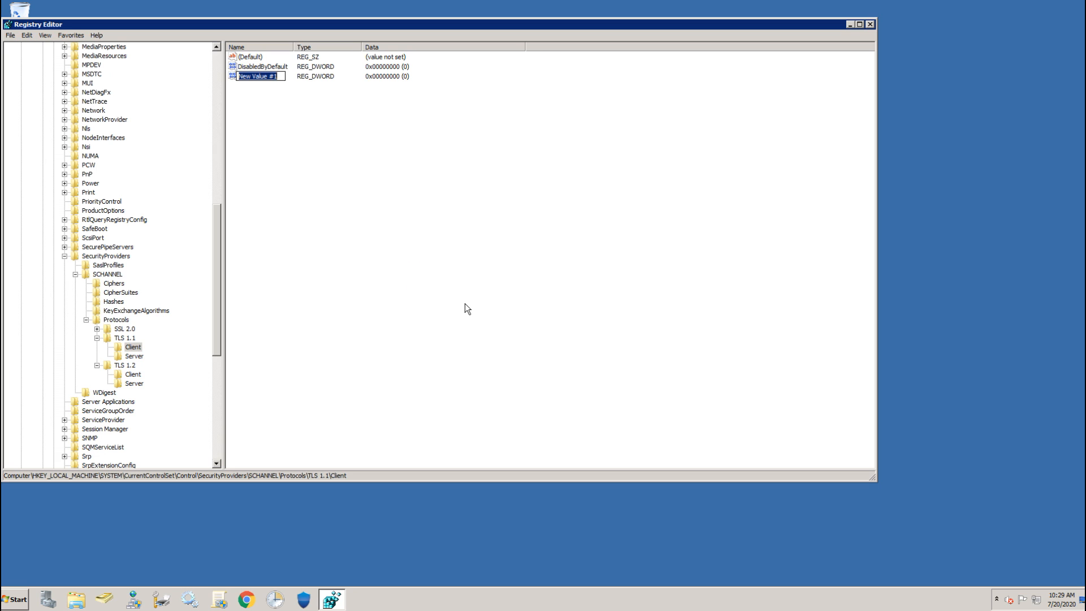
text(Enabled)
key(Return)
key(Return)
text(1)
key(Return)
Add a DWORD (32-bit) value named DisabledByDefault to the TLS 1.1 Server key.
click(134, 356)
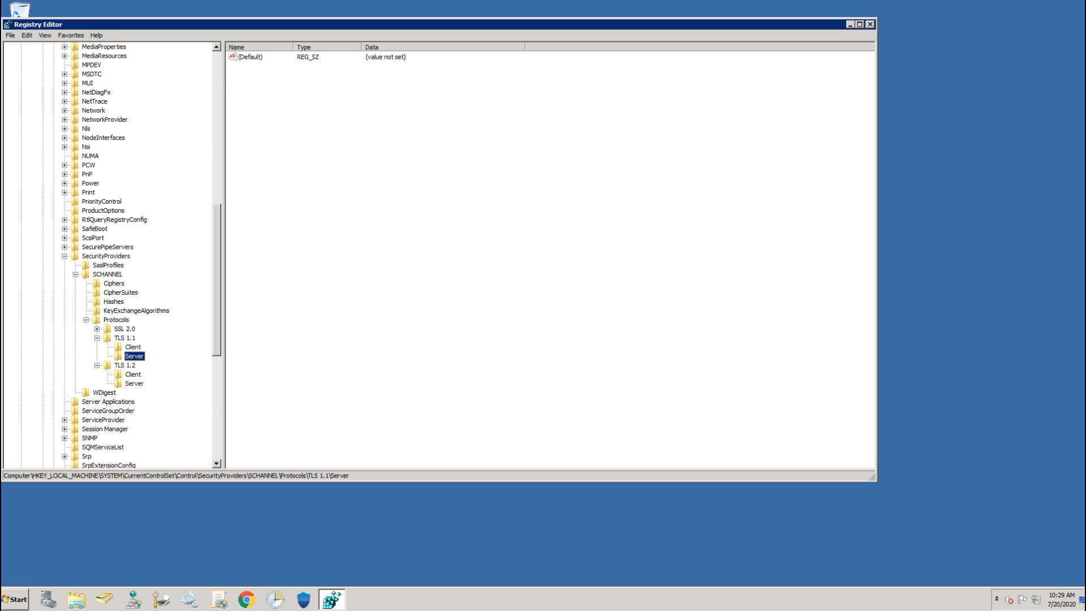
right_click(273, 204)
mouse_move(299, 205)
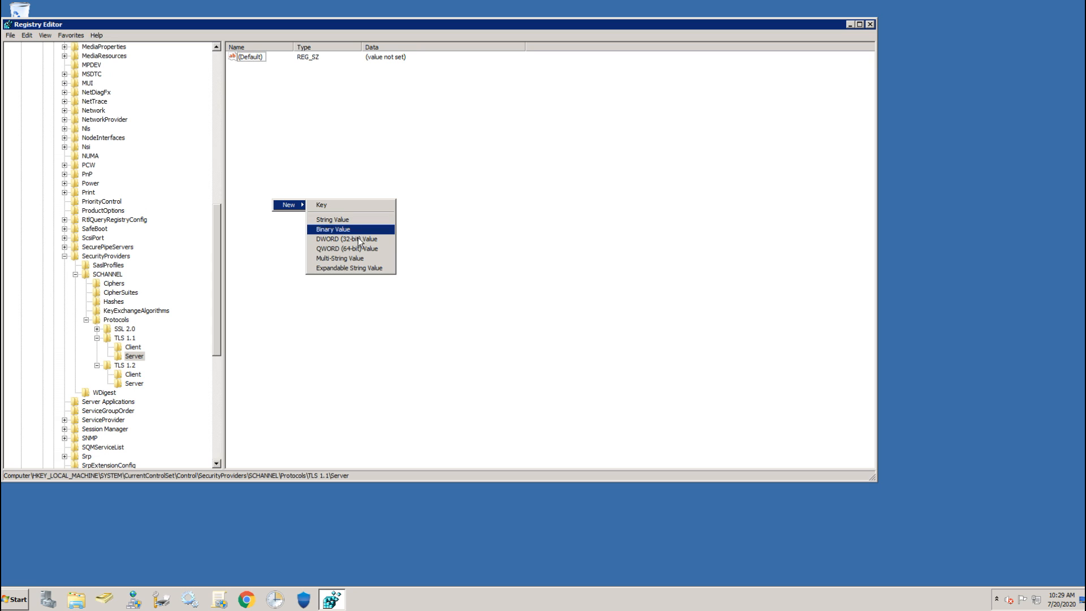
click(334, 240)
text(DisabledByDefault)
key(Return)
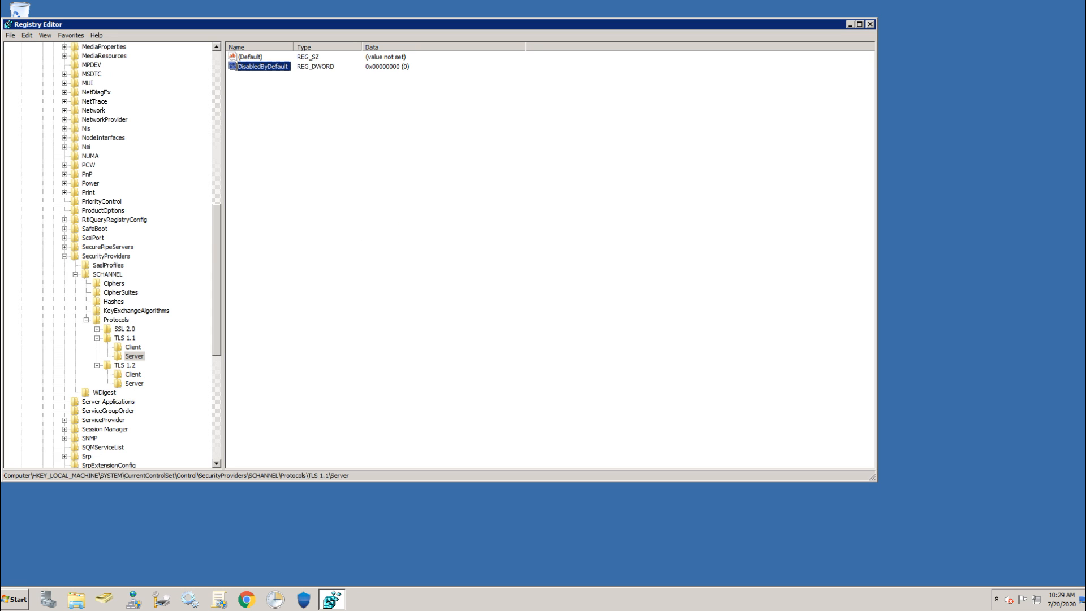
Add a DWORD (32-bit) value named Enabled to the TLS 1.1 Server key and set its data to 1.
click(385, 211)
click(398, 208)
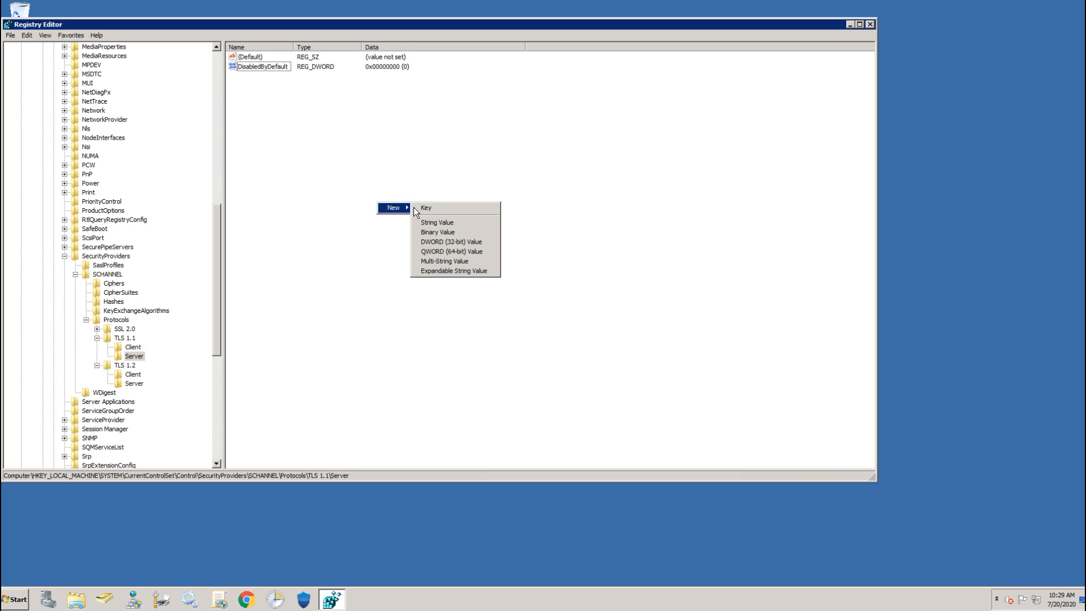
click(434, 242)
text(Enabled)
key(Return)
key(Return)
text(1)
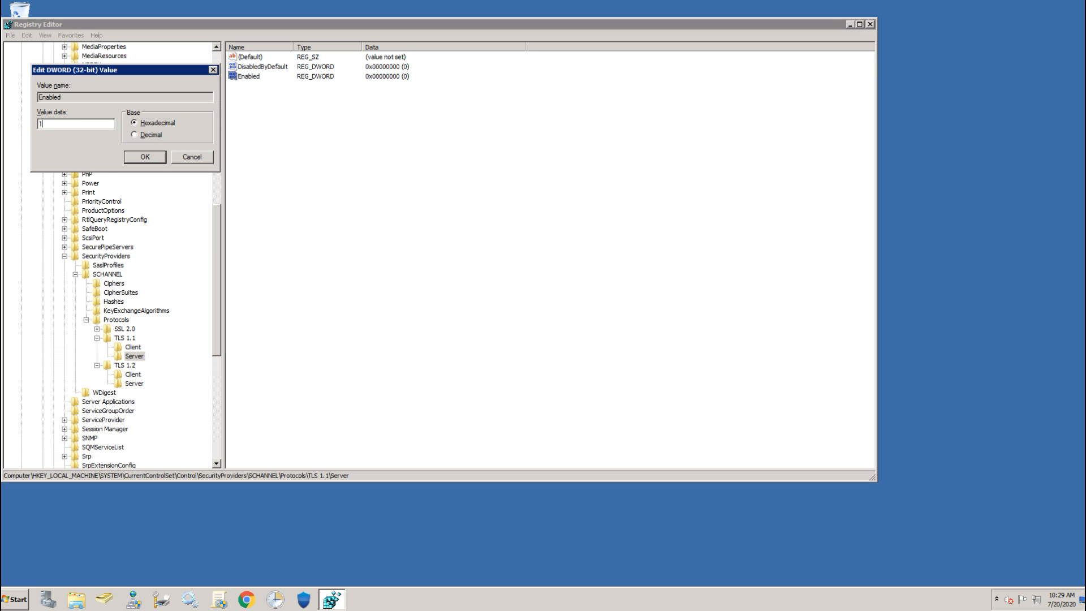
key(Return)
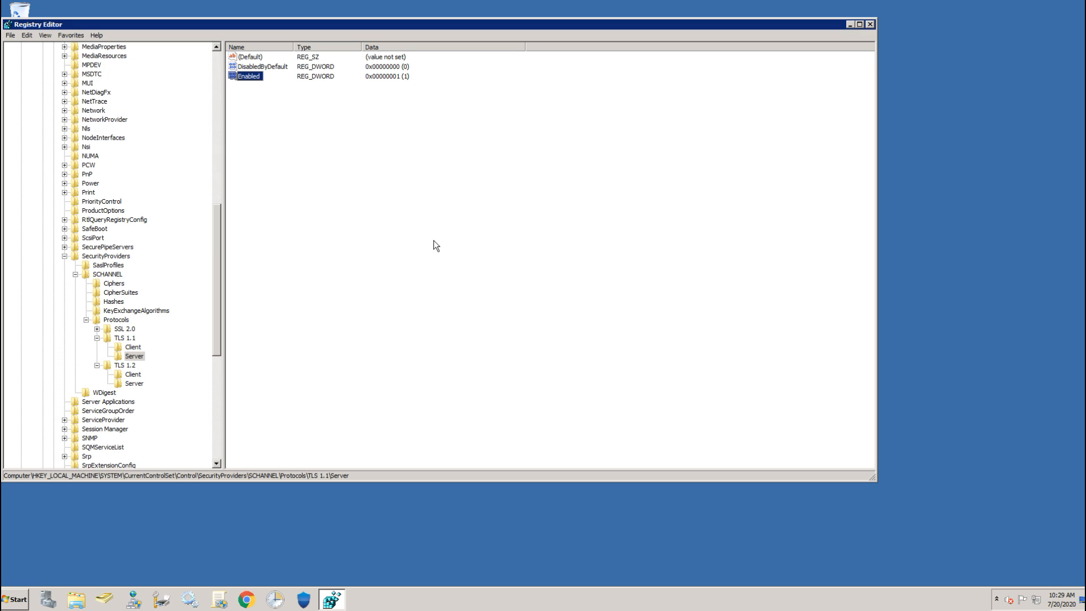
Add a DWORD (32-bit) value named Enabled to the TLS 1.2 Client key and set its data to 1.
click(133, 375)
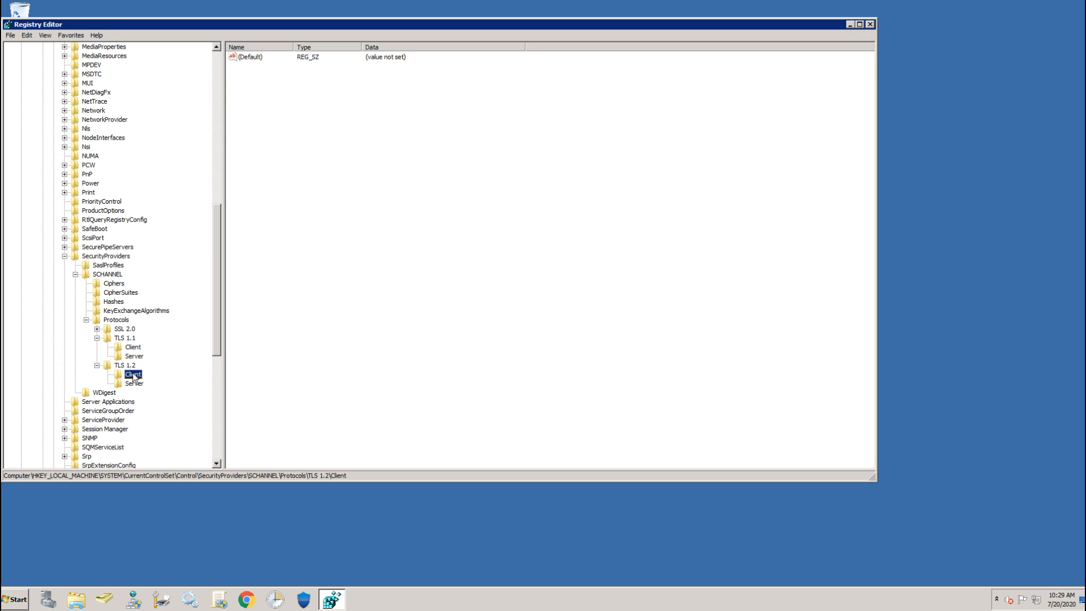
right_click(343, 252)
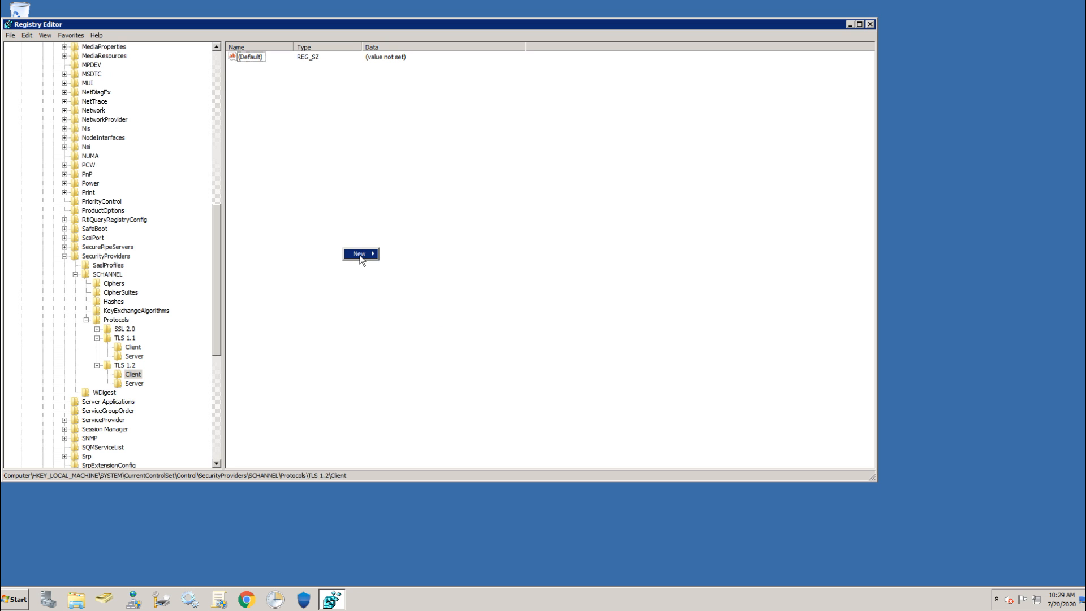
mouse_move(360, 256)
click(415, 286)
text(Enabled)
key(Return)
key(Return)
text(1)
key(Return)
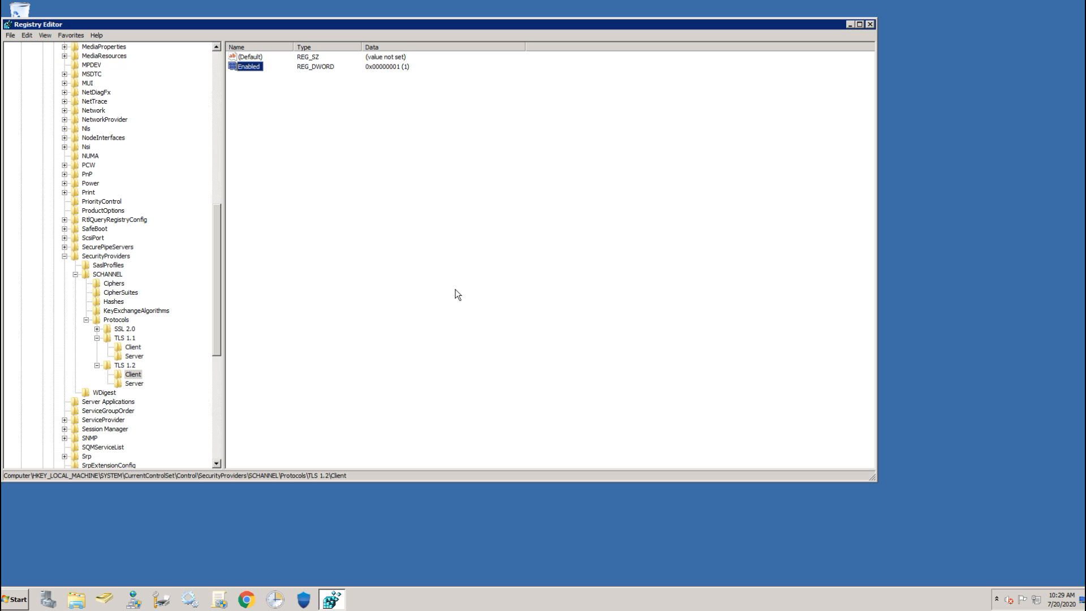
Add a string value named Enabled to the TLS 1.2 Server key and set its data to 1.
click(133, 383)
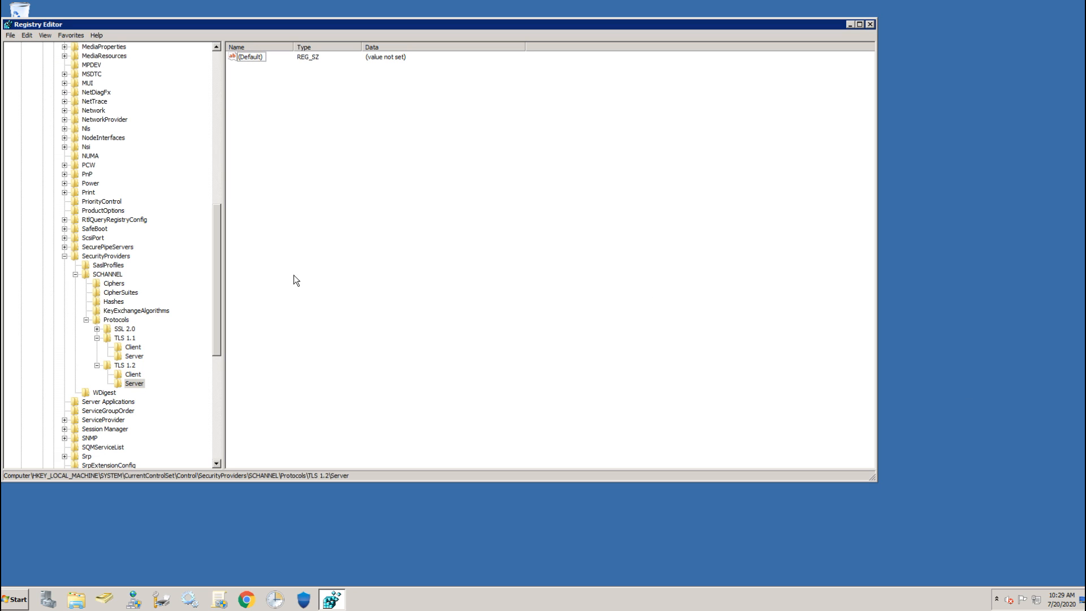
mouse_move(324, 283)
click(372, 295)
text(Enabled)
key(Return)
key(Return)
text(1)
key(Return)
Add a DWORD (32-bit) value named DisabledByDefault to the TLS 1.2 Server key, accepting its default data.
right_click(374, 300)
mouse_move(391, 305)
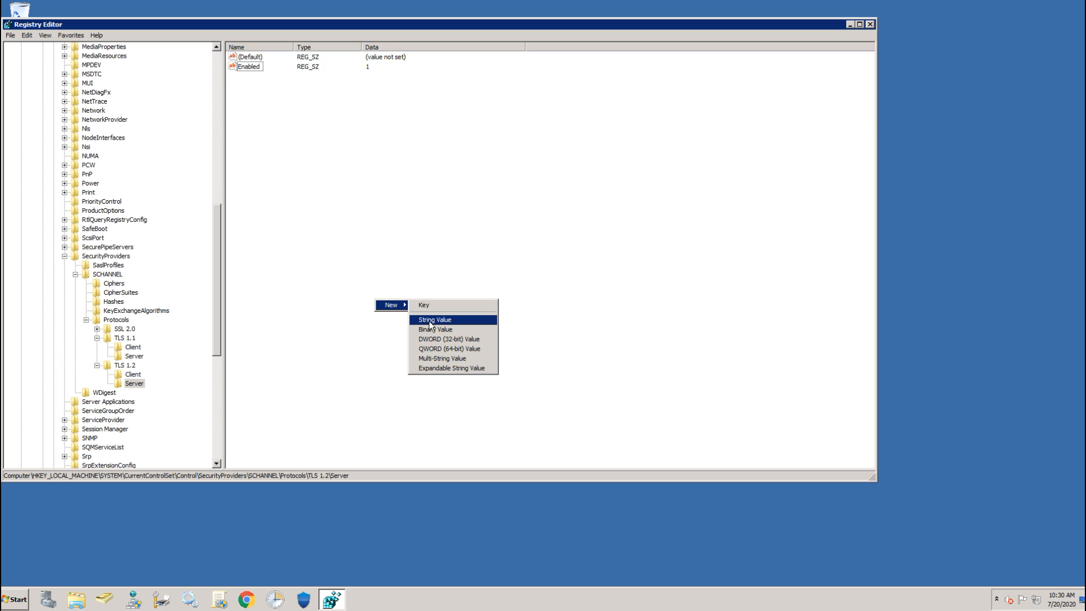
click(435, 337)
text(DisabledByDefault)
key(Return)
key(Return)
key(Return)
Add a DWORD (32-bit) value named DisabledByDefault to the TLS 1.2 Client key, accepting its default data.
click(133, 375)
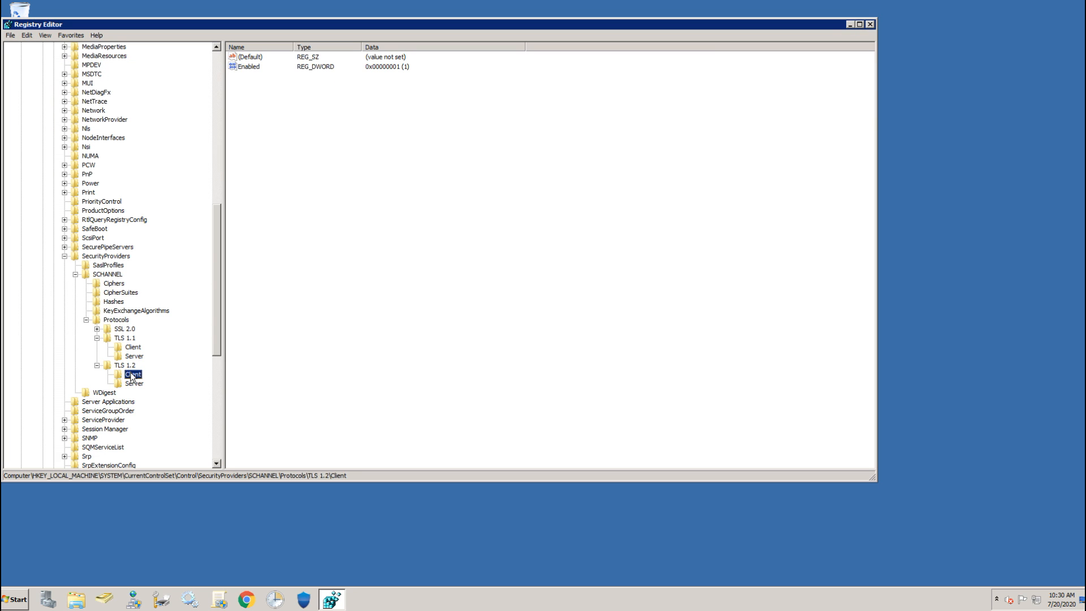
right_click(321, 296)
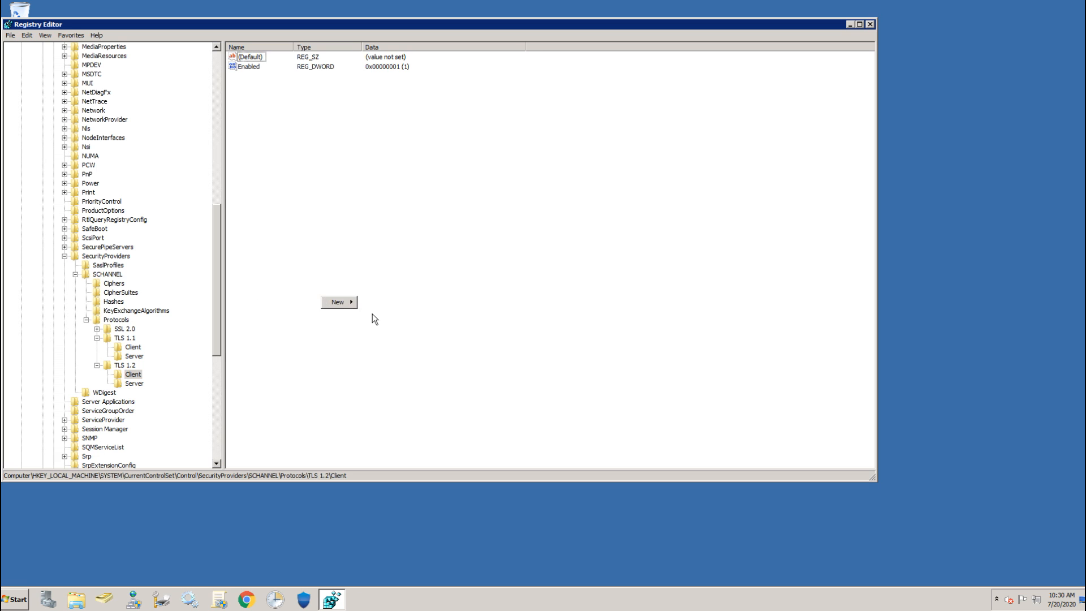
mouse_move(351, 305)
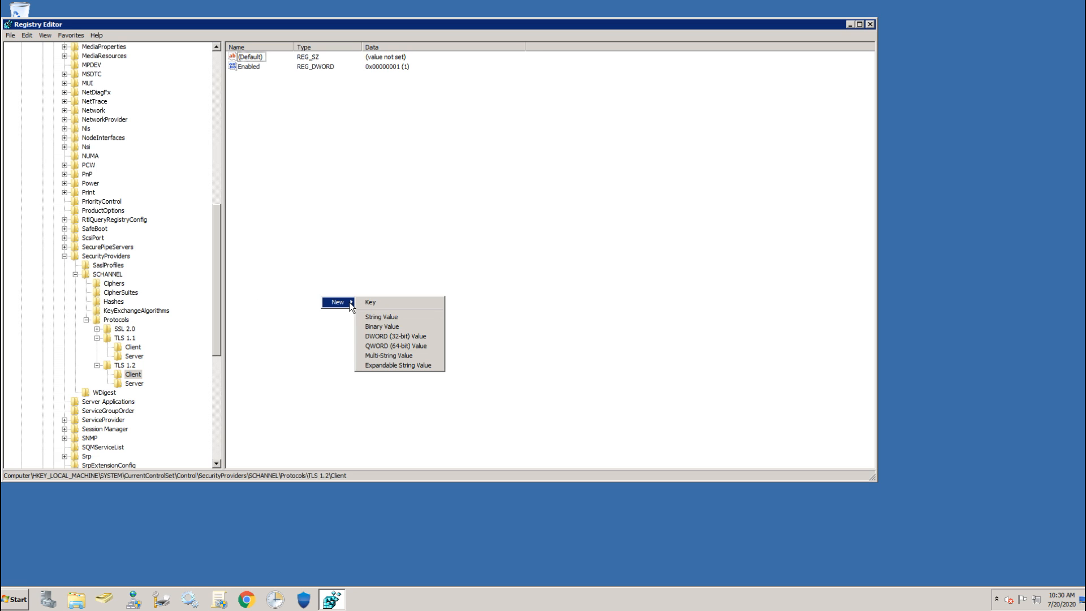
click(385, 336)
text(DisabledByDefault)
key(Return)
key(Return)
key(Return)
click(414, 333)
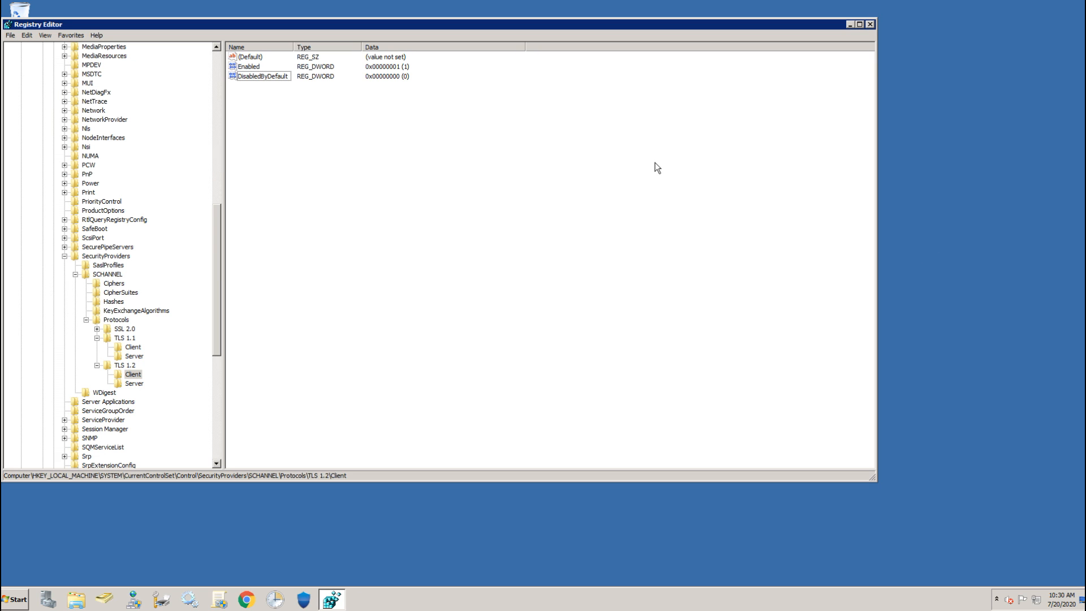
Compare the TLS 1.2 Client and Server values, and delete the string value Enabled from the TLS 1.2 Server key.
click(134, 384)
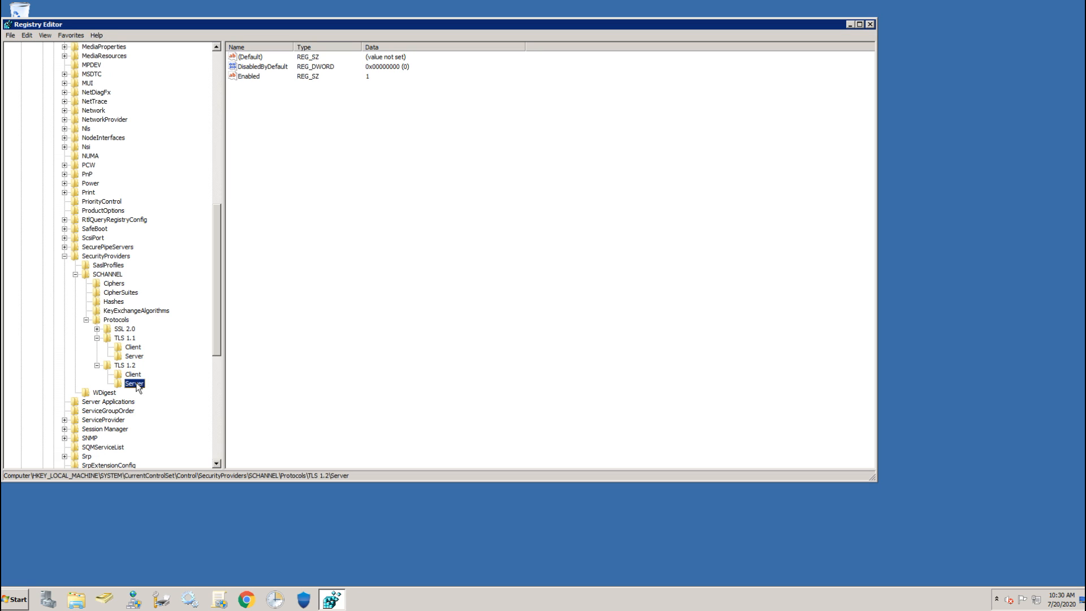
click(134, 375)
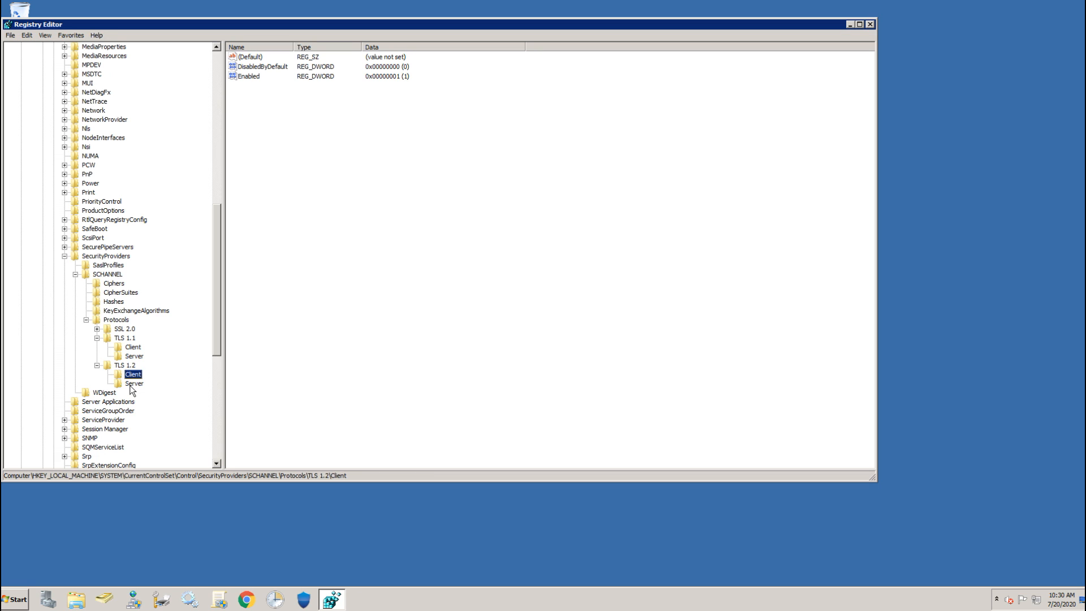
click(135, 384)
right_click(252, 77)
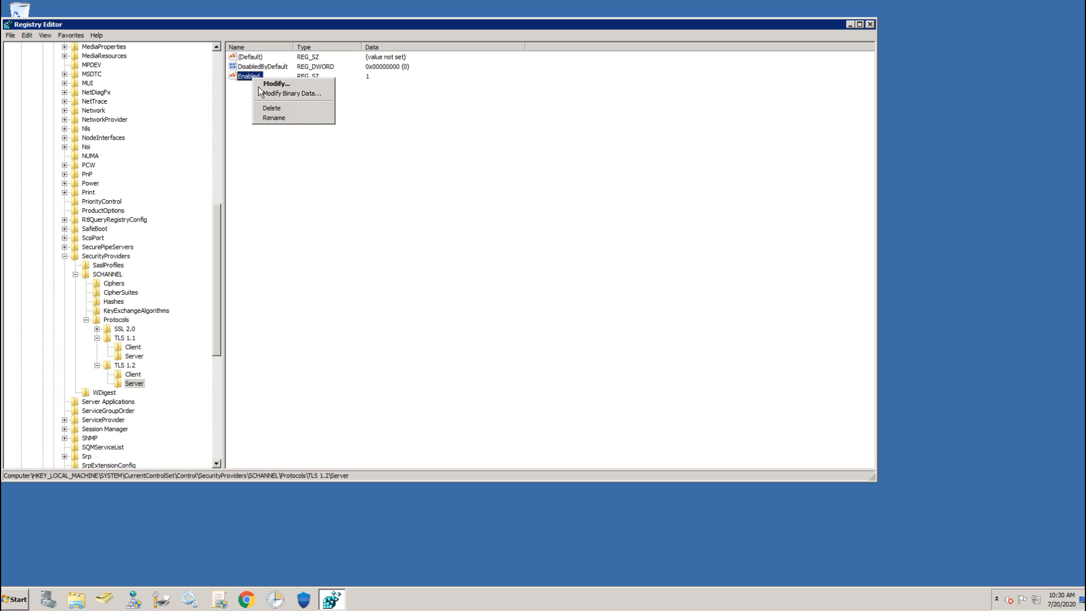
click(272, 108)
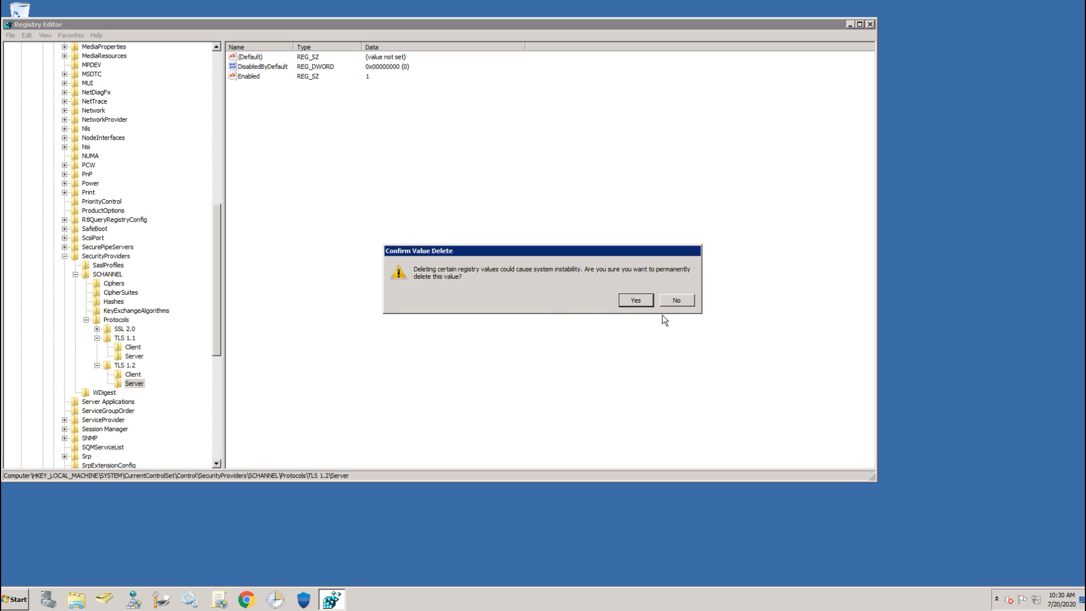
click(636, 300)
Add a DWORD (32-bit) value named Enabled to the TLS 1.2 Server key and set its data to 1.
right_click(378, 298)
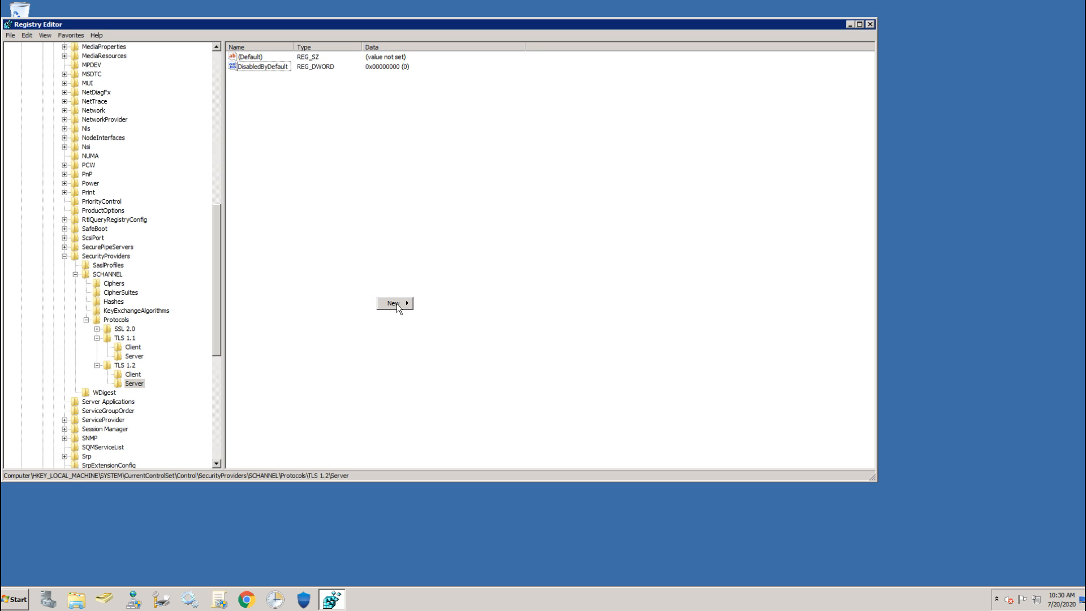
mouse_move(403, 306)
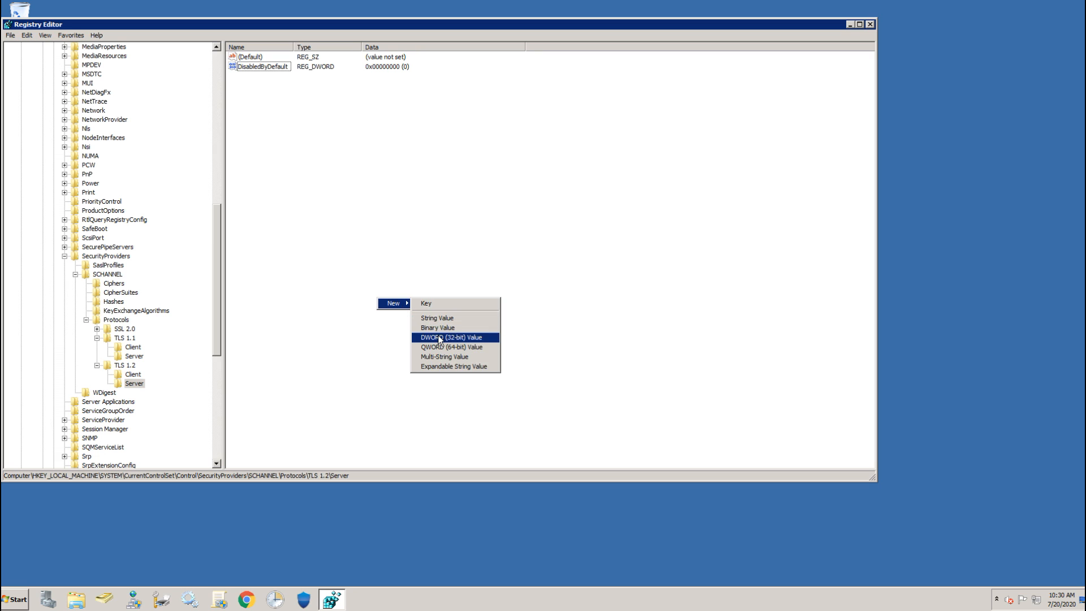
click(438, 335)
text(Enabled)
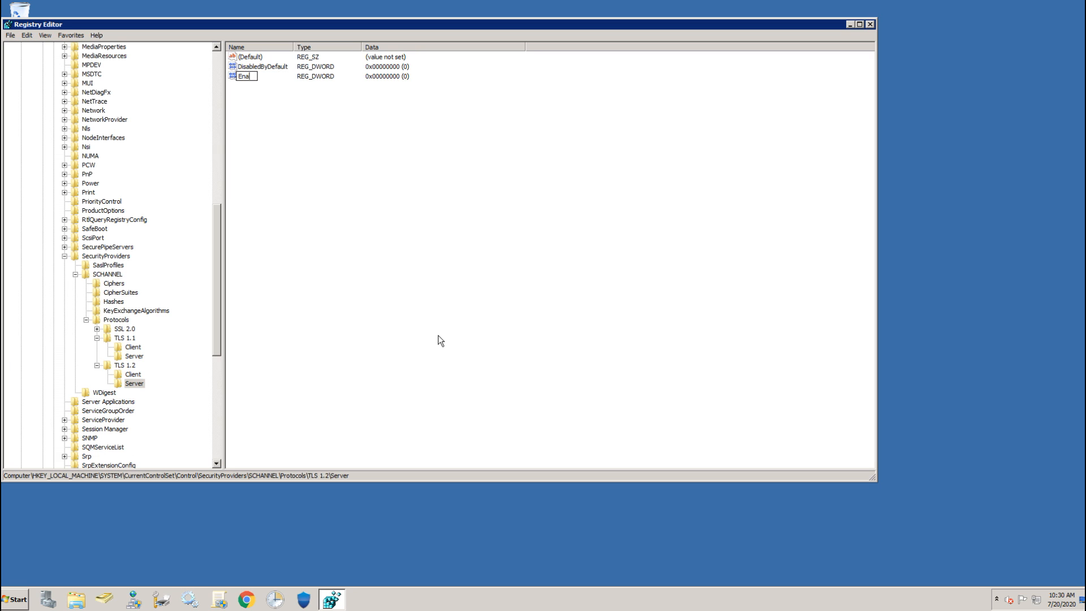
key(Return)
key(Return)
text(1)
key(Return)
click(382, 286)
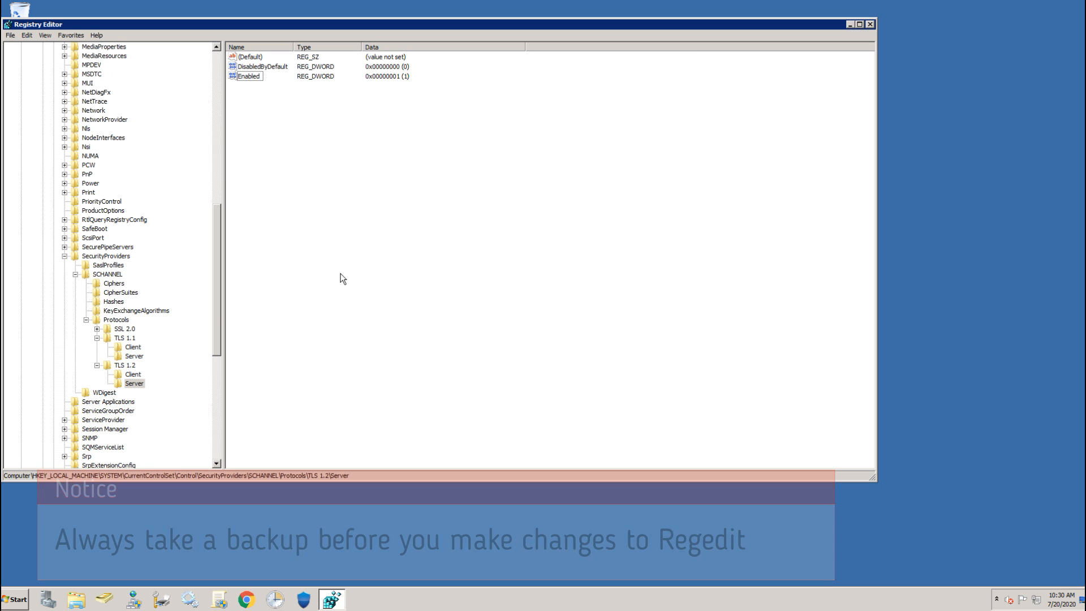
Review the values in the TLS 1.2 Client, TLS 1.1 Server and TLS 1.1 Client keys.
click(132, 375)
click(131, 357)
click(132, 349)
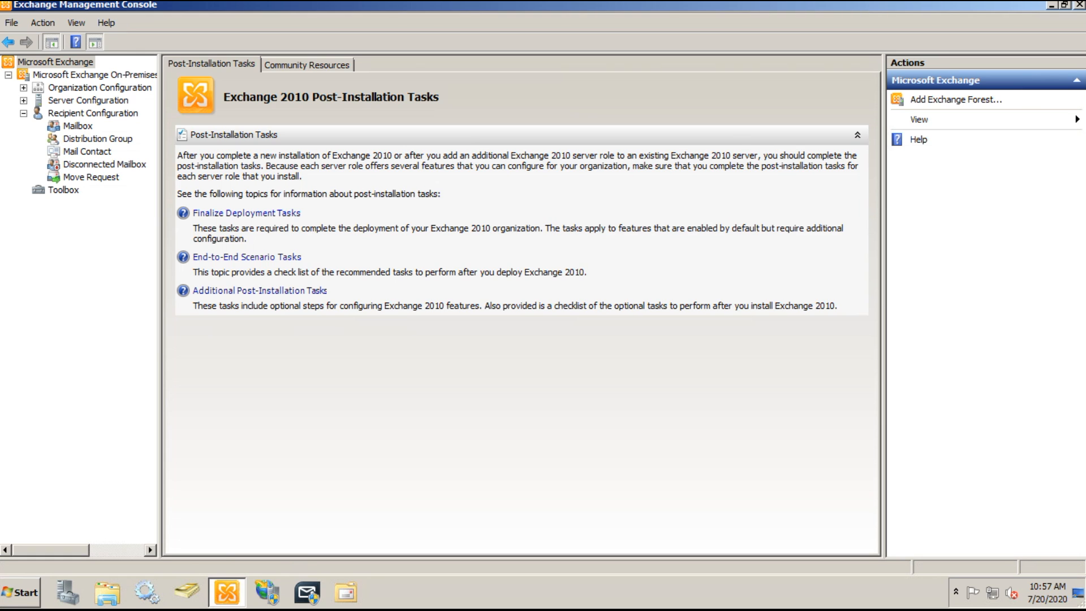
Switch from the Exchange Management Console to the Outlook Web App sign-in page.
key(alt+Tab)
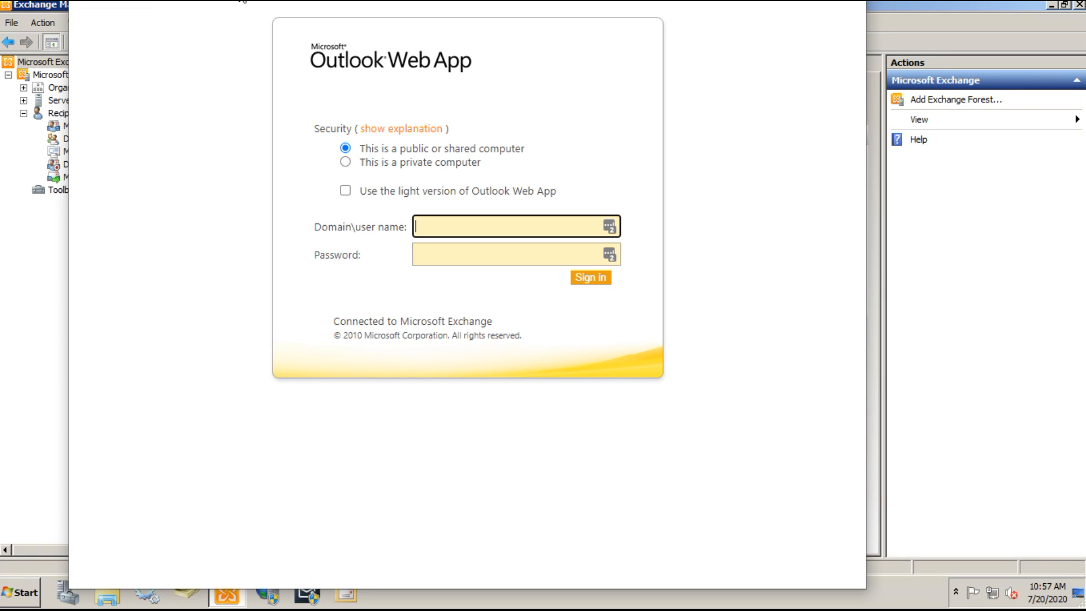